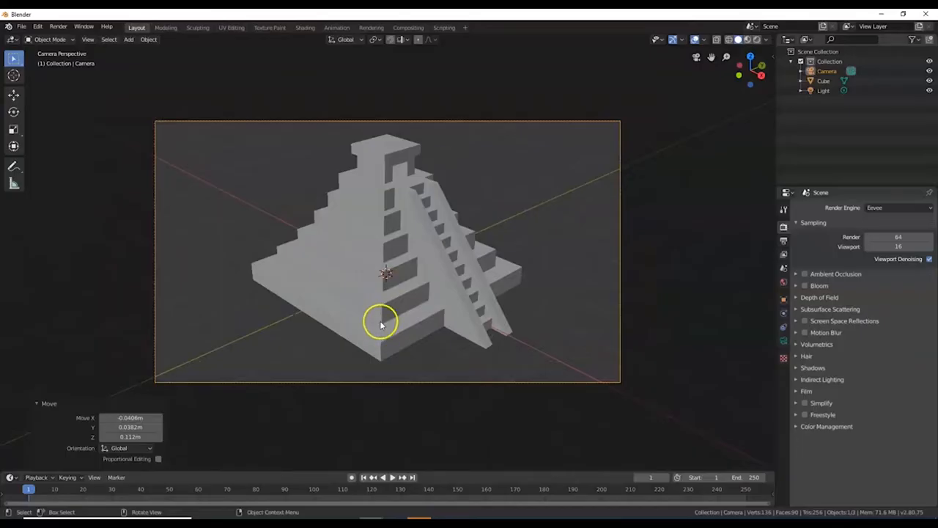
# Rename the stepped pyramid object from Cube to 'OG Pyramid'
pyautogui.click(384, 313)
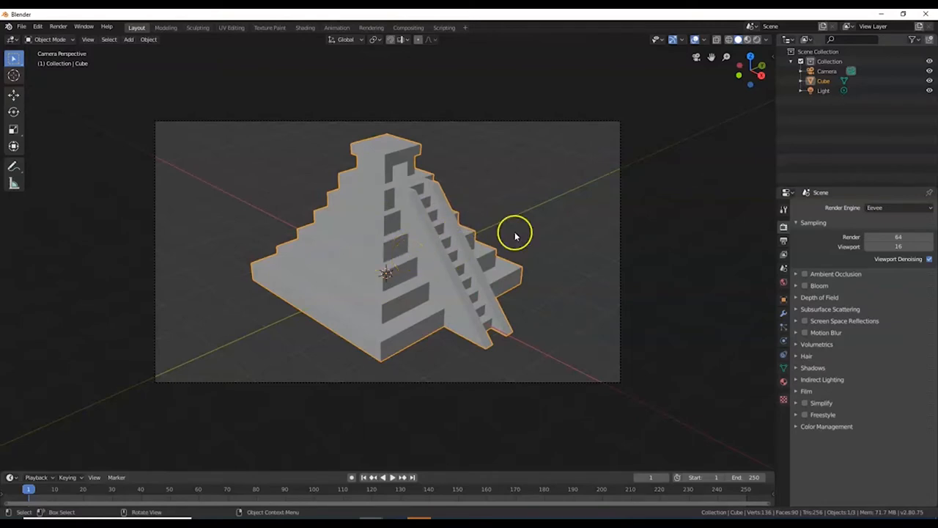
pyautogui.click(824, 80)
pyautogui.write('OG Pyramid')
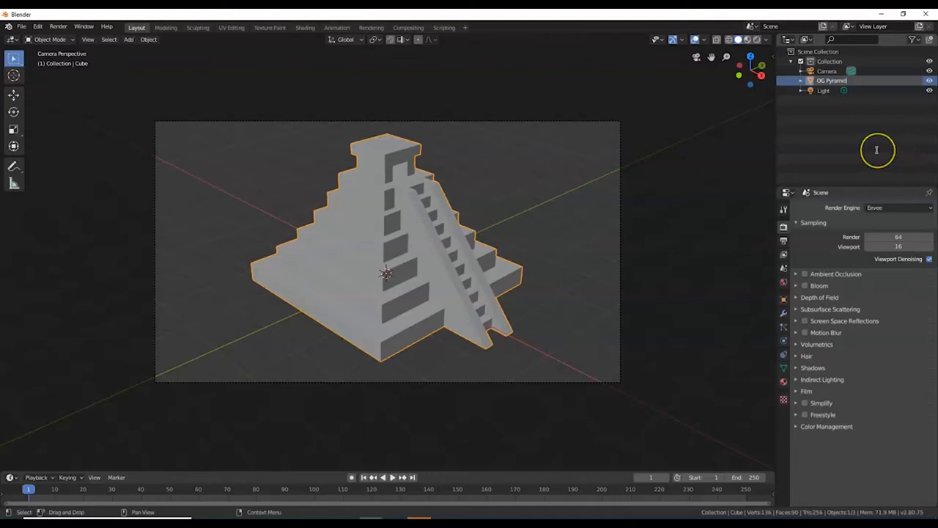
pyautogui.press('Return')
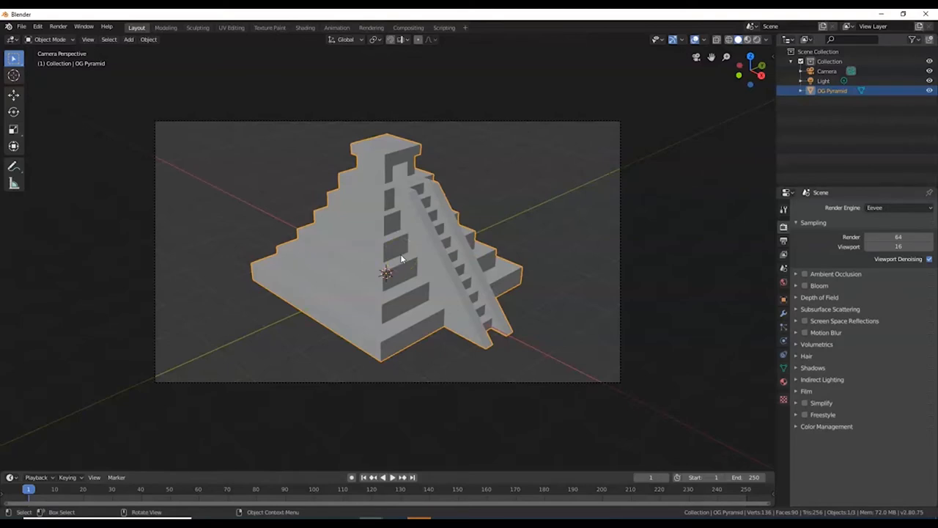
pyautogui.scroll(2, 400, 258)
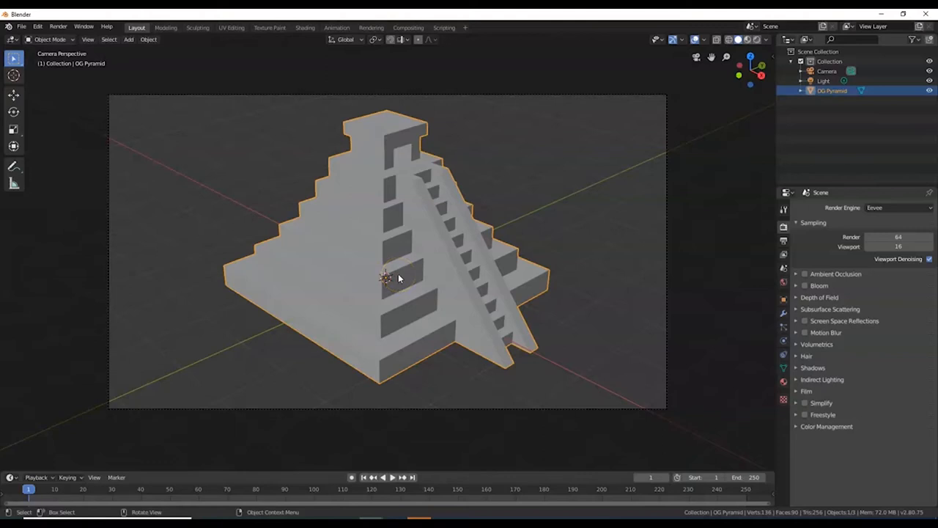
# Duplicate OG Pyramid in place, name the copy 'Glow Pyramid', and reselect OG Pyramid
pyautogui.hotkey('shift', 'd')
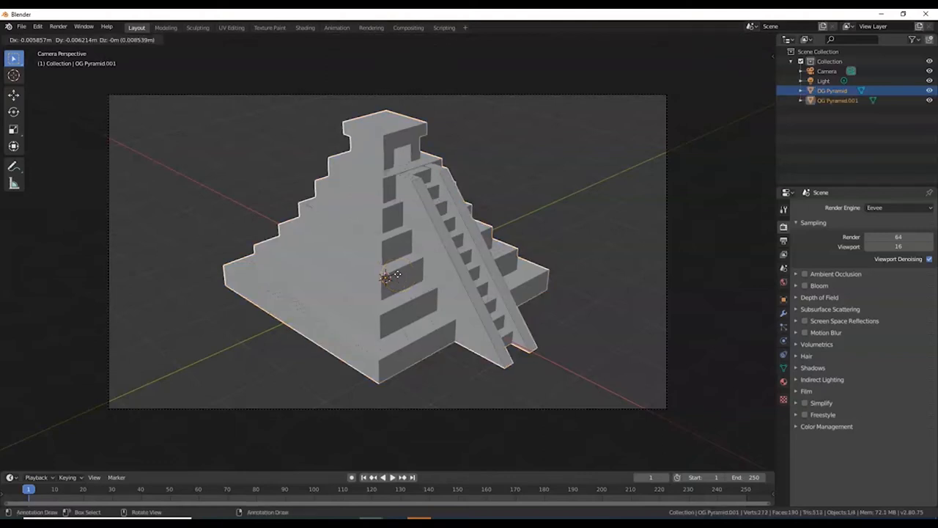
pyautogui.rightClick(397, 276)
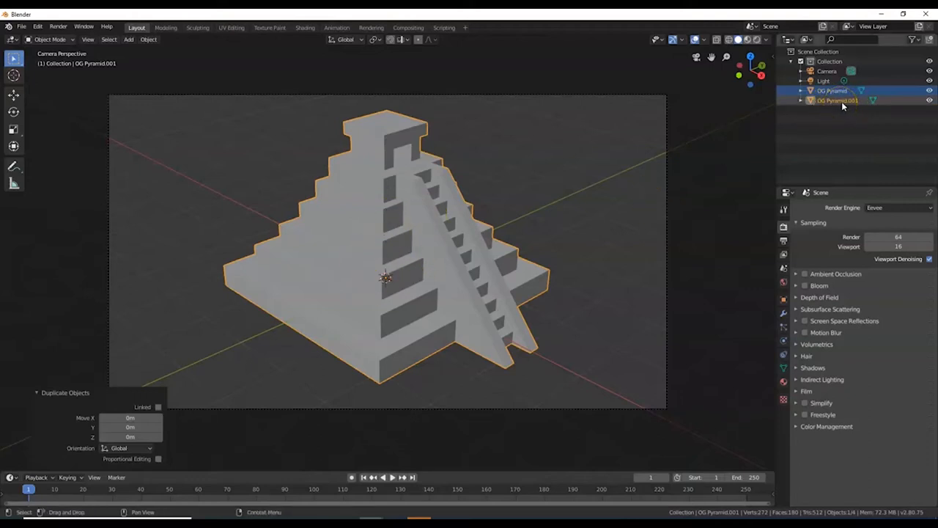
pyautogui.doubleClick(840, 99)
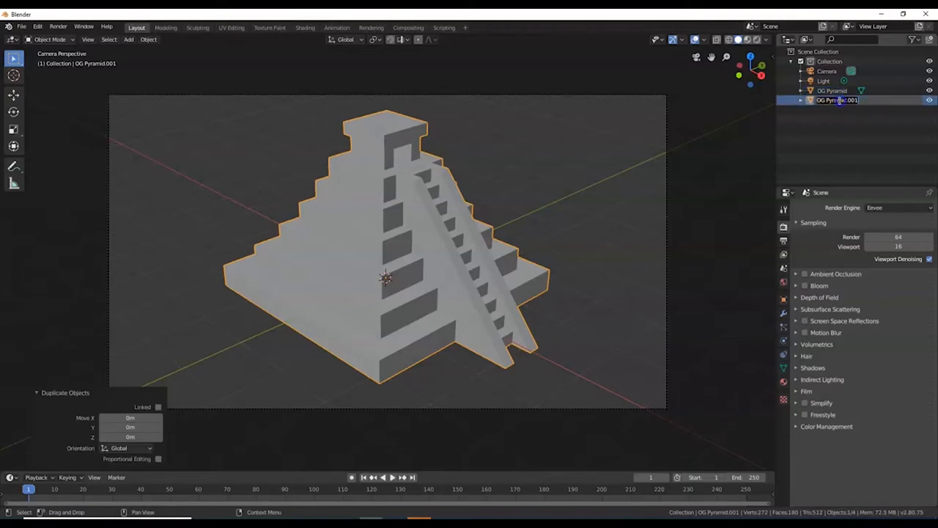
pyautogui.write('G')
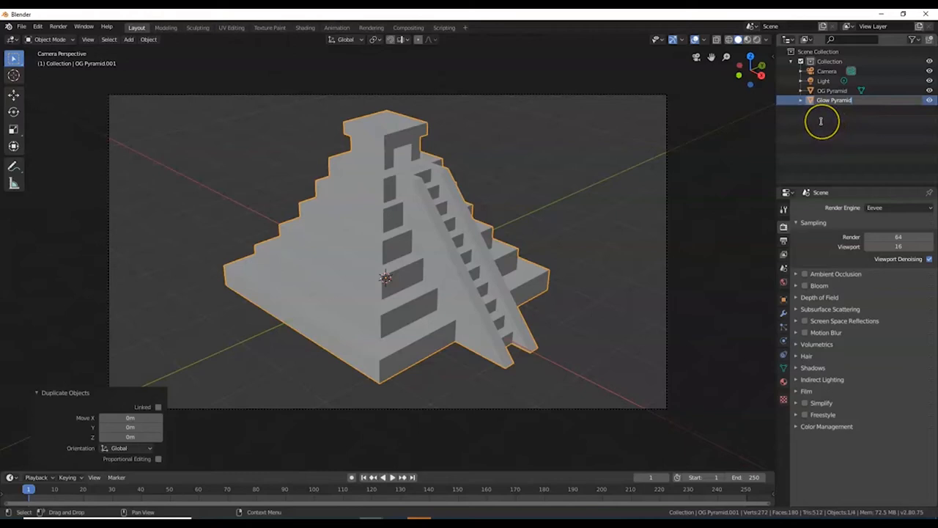
pyautogui.press('Return')
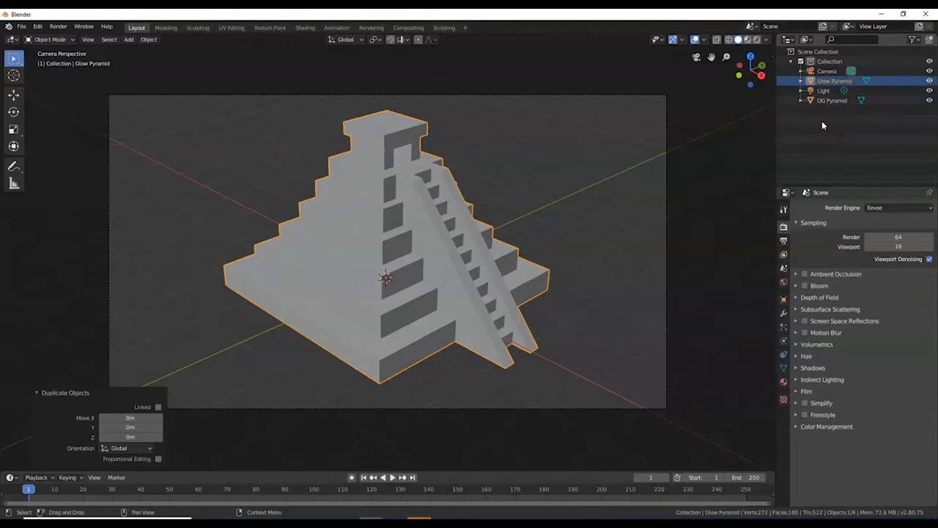
pyautogui.moveTo(833, 82)
pyautogui.mouseDown()
pyautogui.moveTo(835, 107)
pyautogui.moveTo(821, 103)
pyautogui.mouseUp()
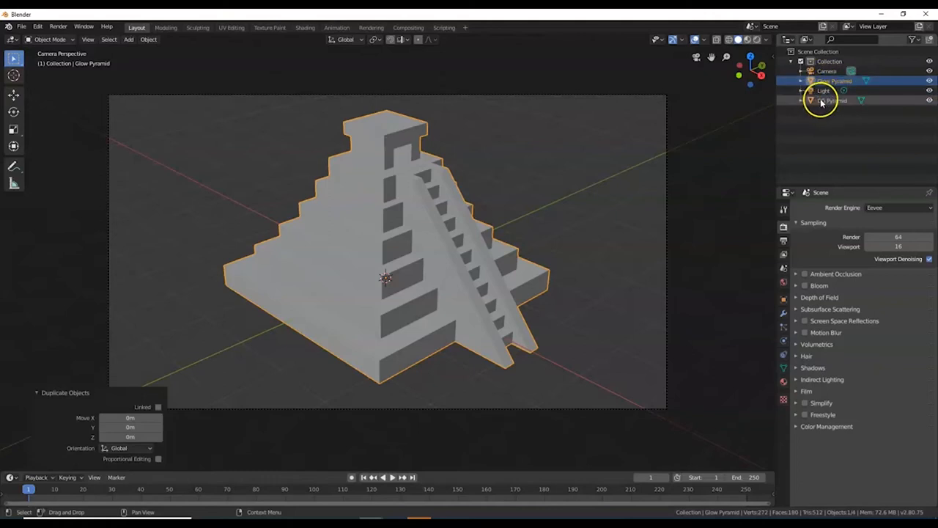
pyautogui.moveTo(821, 103); pyautogui.dragTo(829, 103)
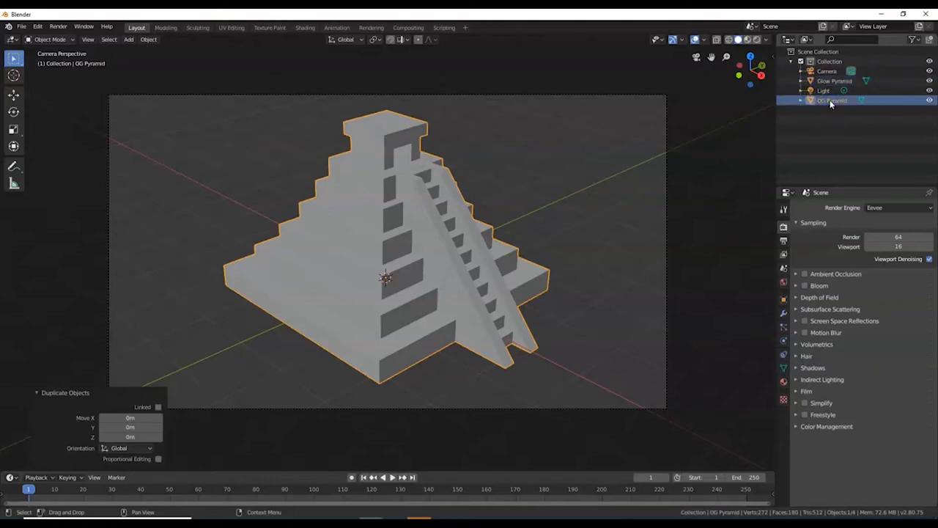
# Give OG Pyramid a material named 'black' with base colour Value 0 (pure black)
pyautogui.click(784, 383)
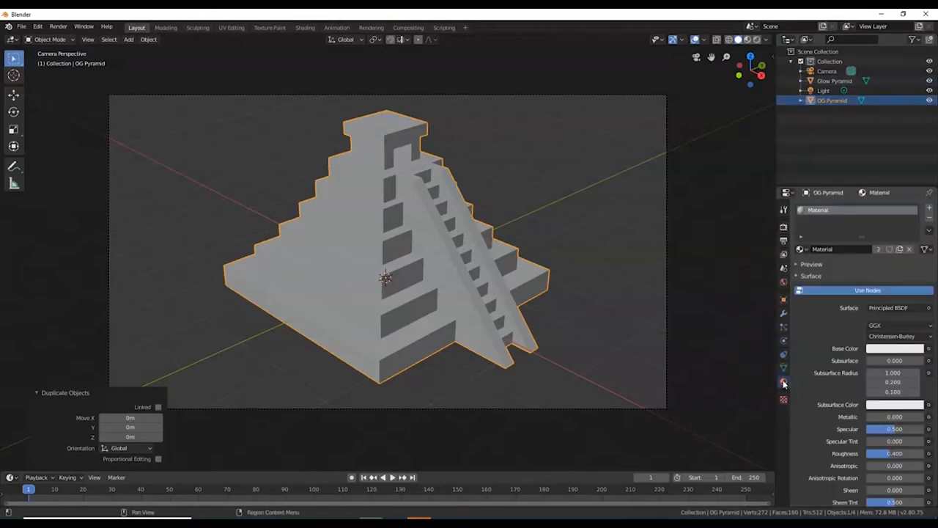
pyautogui.click(833, 249)
pyautogui.write('black')
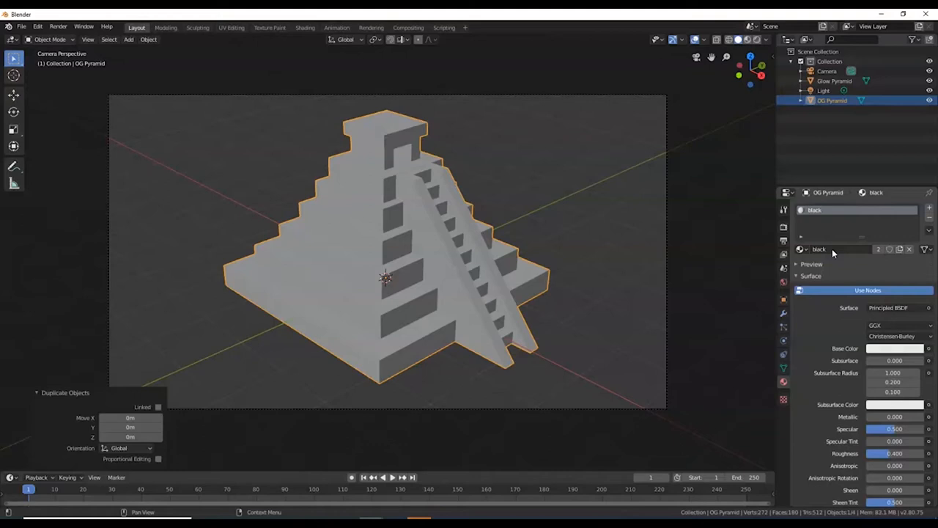
pyautogui.click(879, 350)
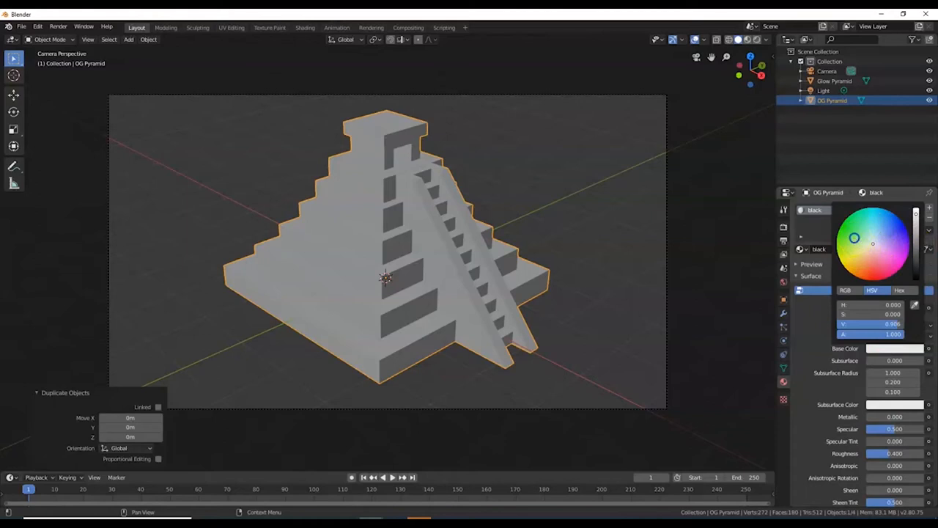
pyautogui.moveTo(853, 241)
pyautogui.mouseDown()
pyautogui.moveTo(894, 233)
pyautogui.moveTo(873, 243)
pyautogui.mouseUp()
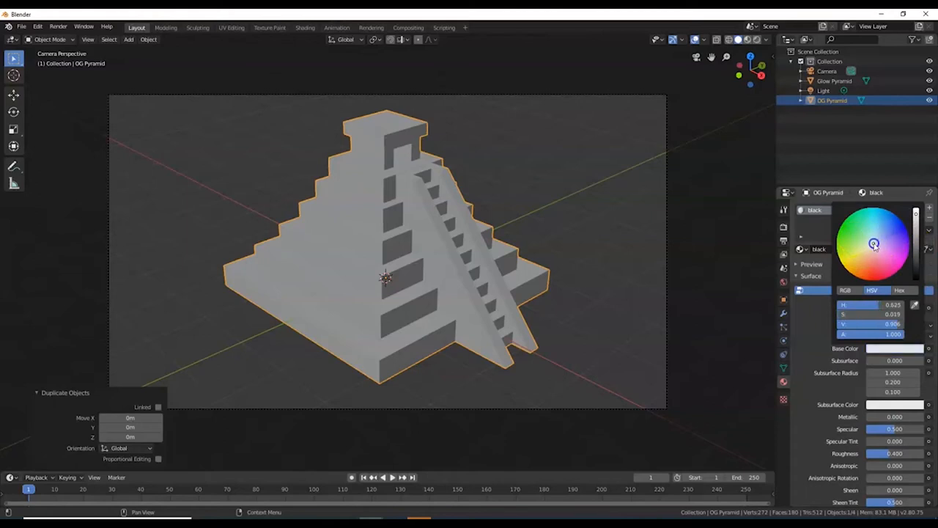
pyautogui.moveTo(914, 217); pyautogui.dragTo(916, 278)
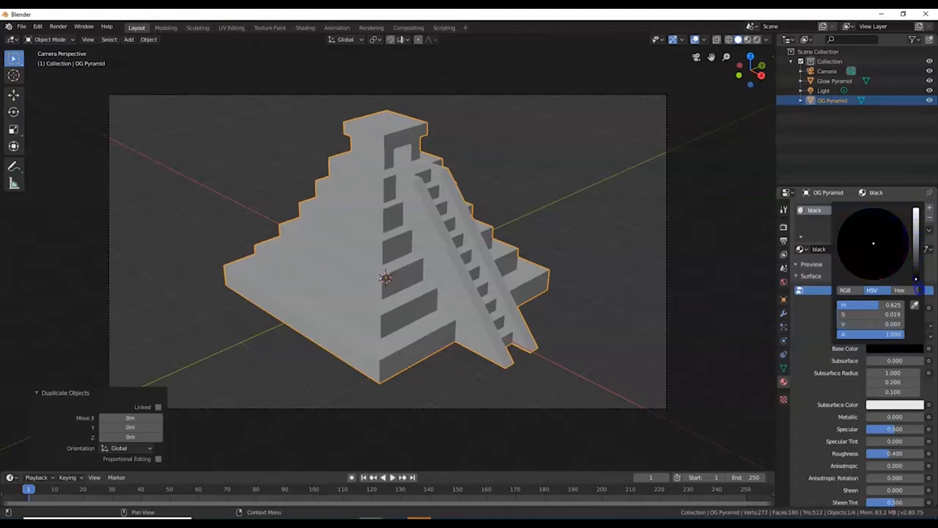
pyautogui.click(821, 333)
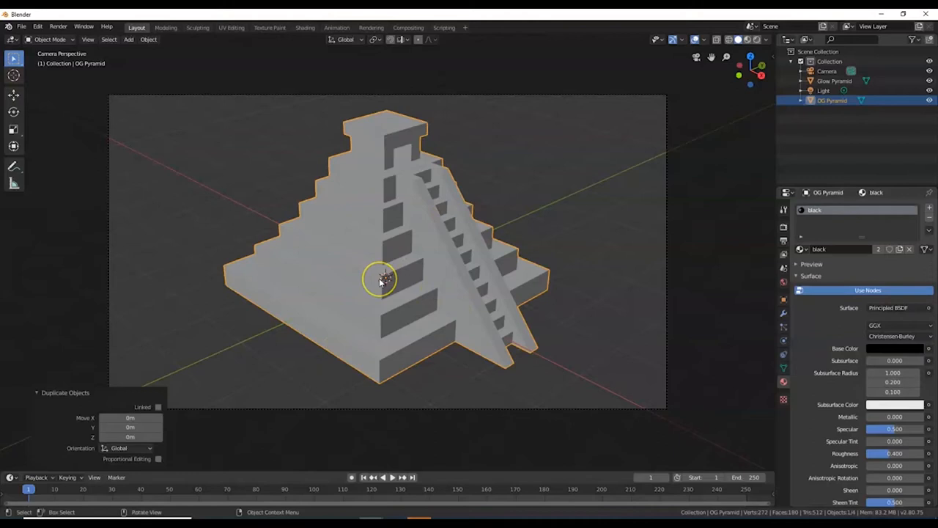
pyautogui.click(408, 276)
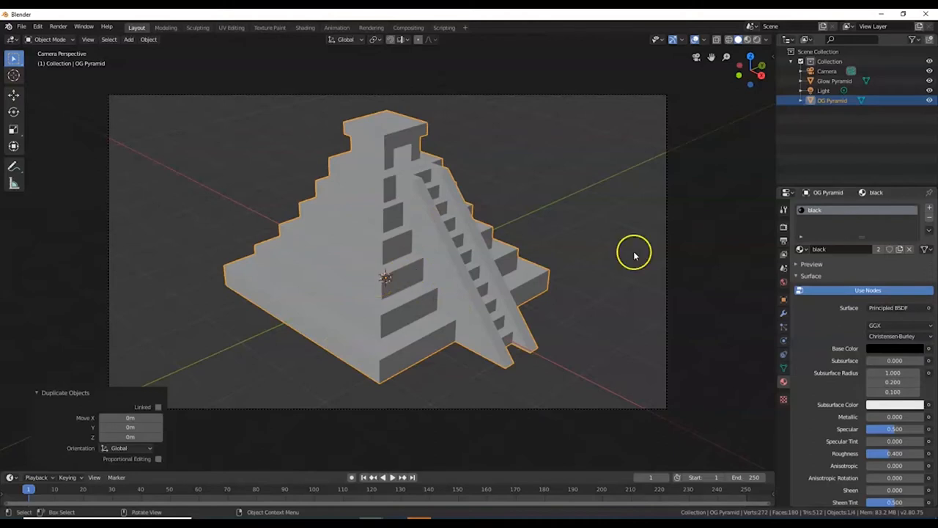
# Switch to Rendered shading and remove the black material slot from Glow Pyramid
pyautogui.click(759, 41)
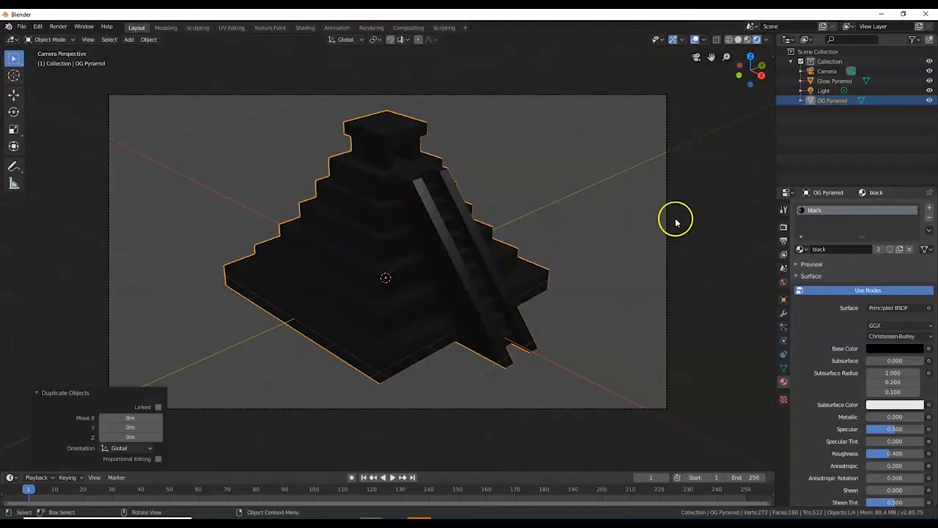
pyautogui.click(823, 81)
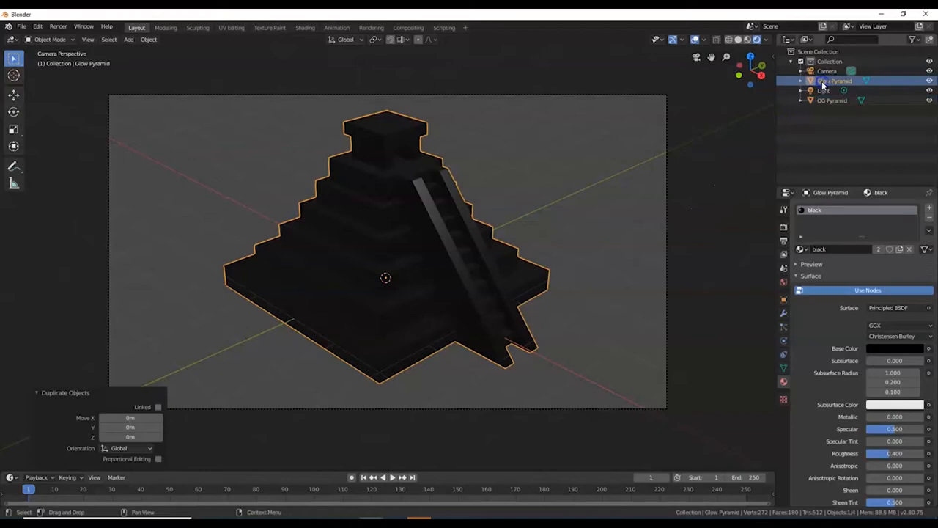
pyautogui.click(815, 211)
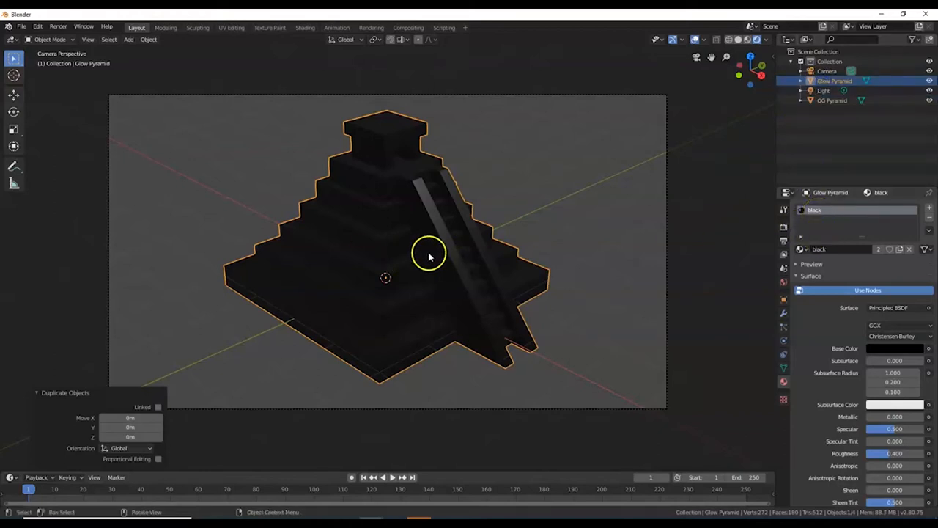
pyautogui.click(929, 219)
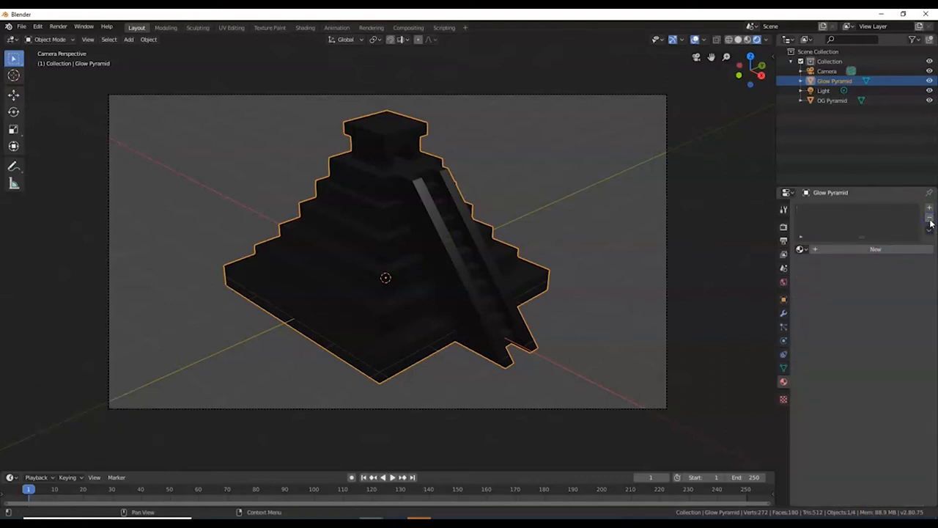
# Add a Wireframe modifier to Glow Pyramid so only its edges remain
pyautogui.click(783, 314)
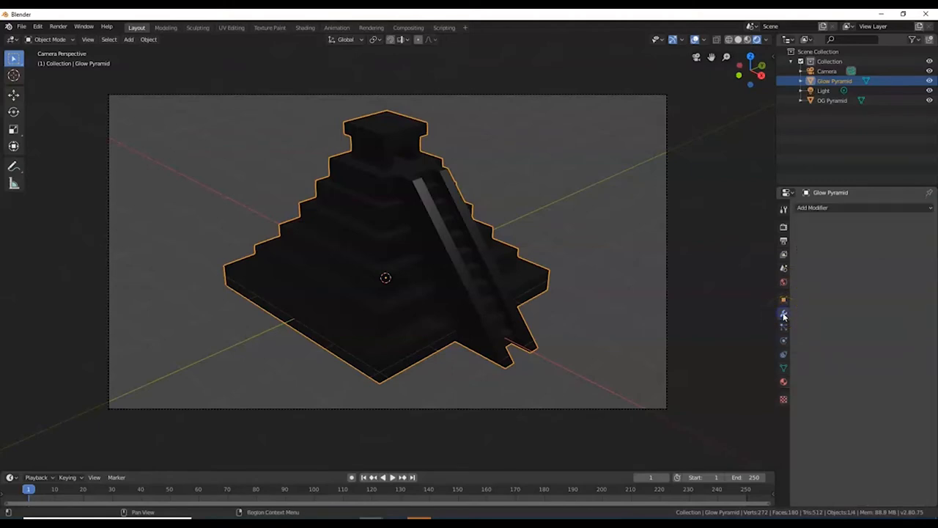
pyautogui.click(827, 209)
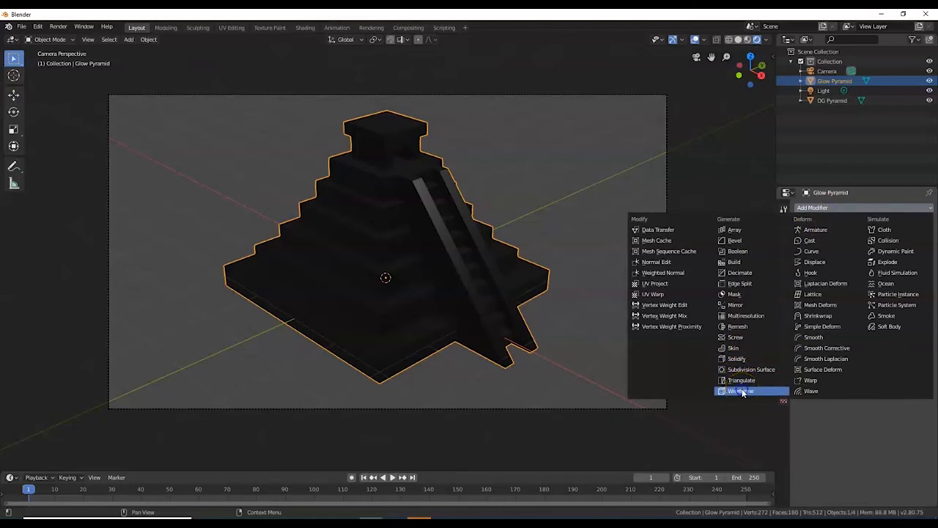
pyautogui.click(742, 391)
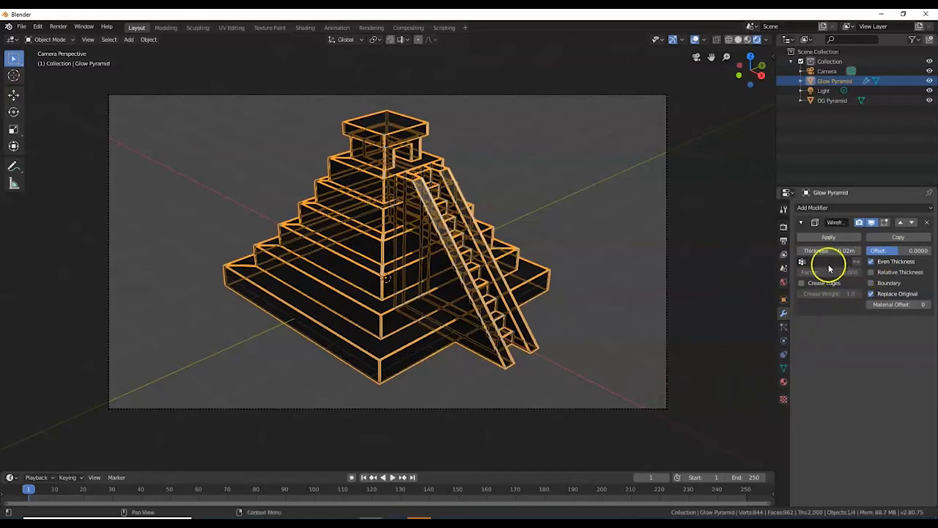
# Create a new material named 'glow' on Glow Pyramid with an Emission surface shader
pyautogui.click(784, 385)
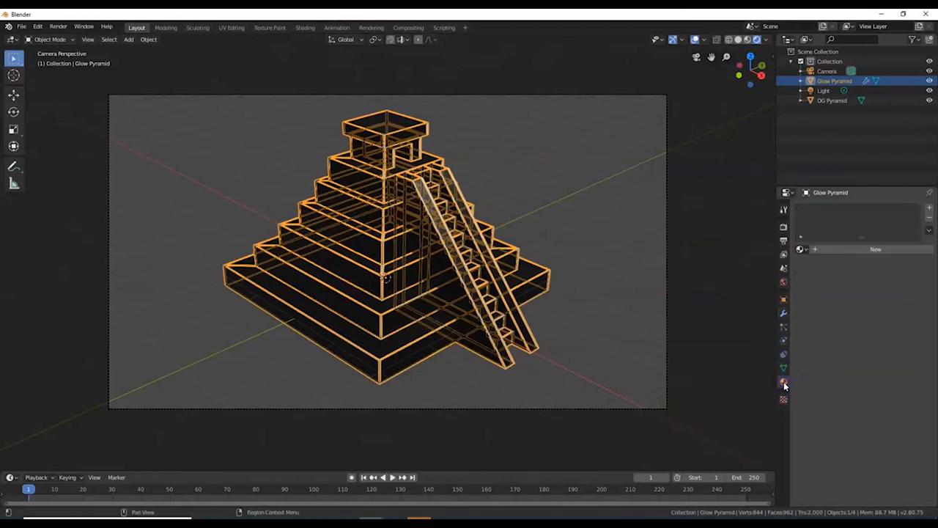
pyautogui.click(861, 250)
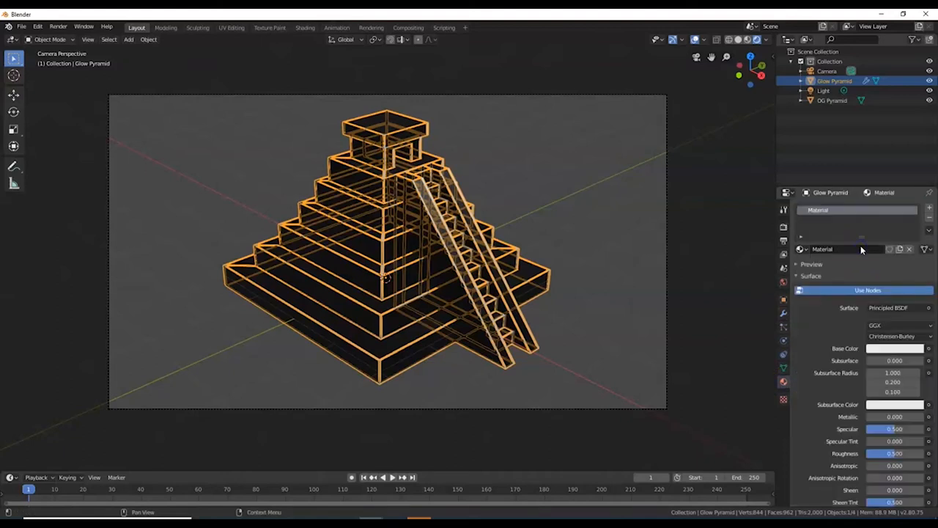
pyautogui.doubleClick(860, 247)
pyautogui.write('w')
pyautogui.press('Return')
pyautogui.click(884, 310)
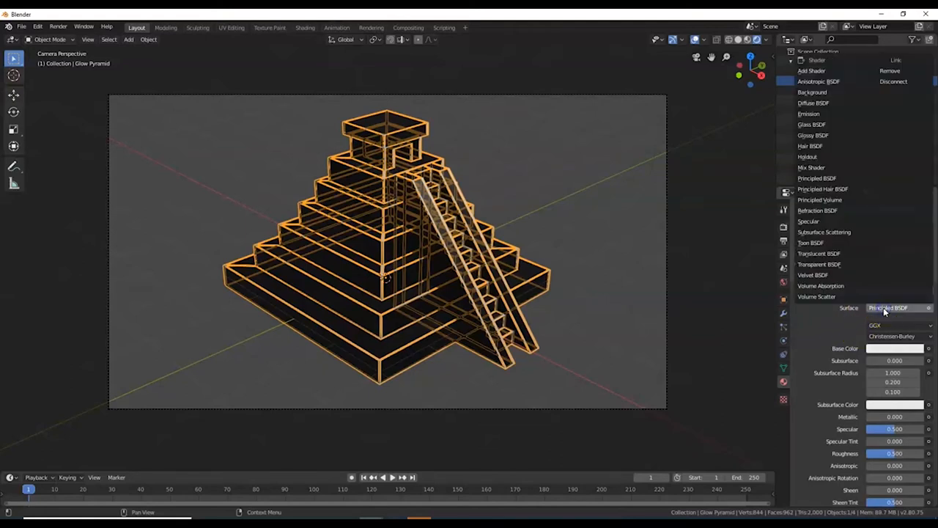
pyautogui.click(809, 115)
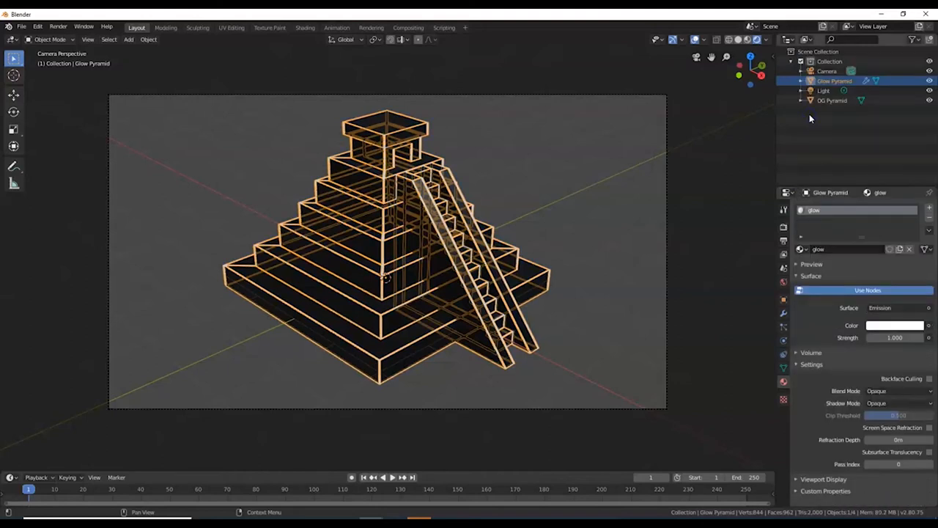
# Set the glow material's emission colour to bright green
pyautogui.click(880, 327)
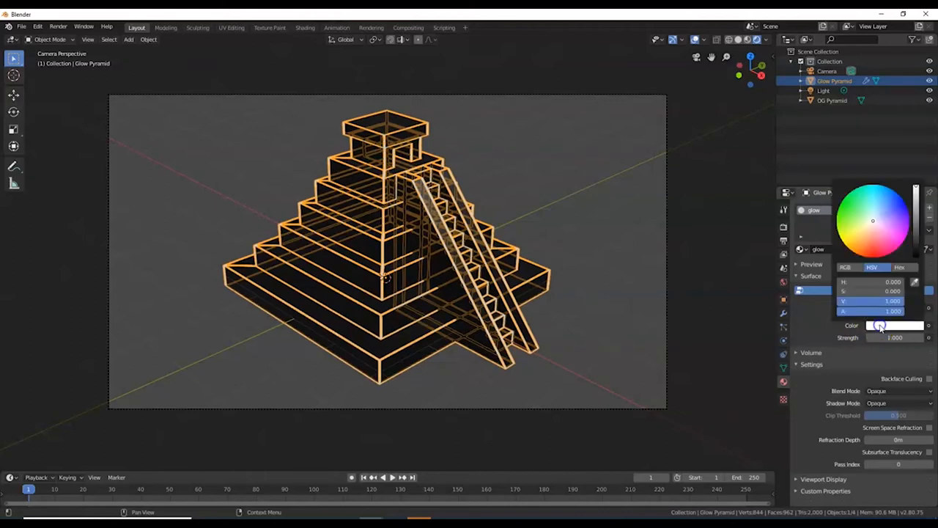
pyautogui.moveTo(872, 224)
pyautogui.mouseDown()
pyautogui.moveTo(837, 222)
pyautogui.moveTo(836, 211)
pyautogui.mouseUp()
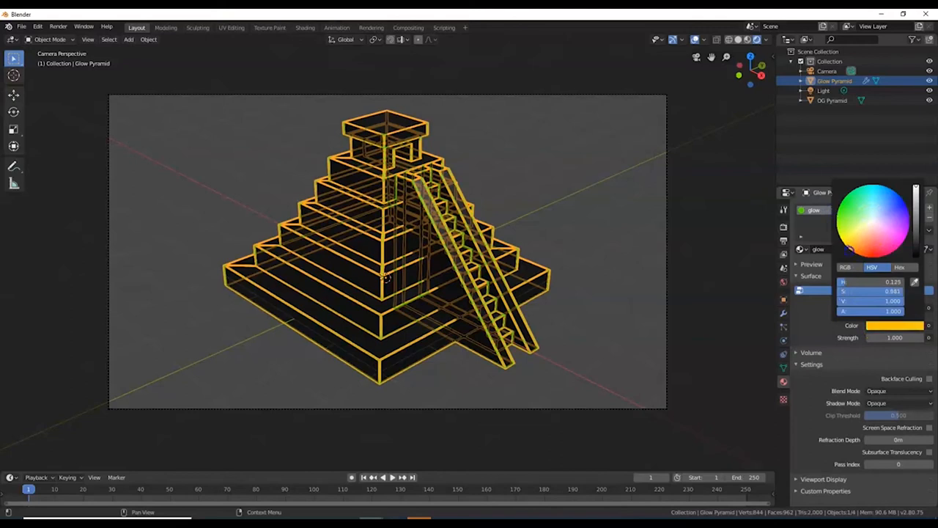
pyautogui.moveTo(851, 250)
pyautogui.mouseDown()
pyautogui.moveTo(904, 240)
pyautogui.moveTo(842, 203)
pyautogui.mouseUp()
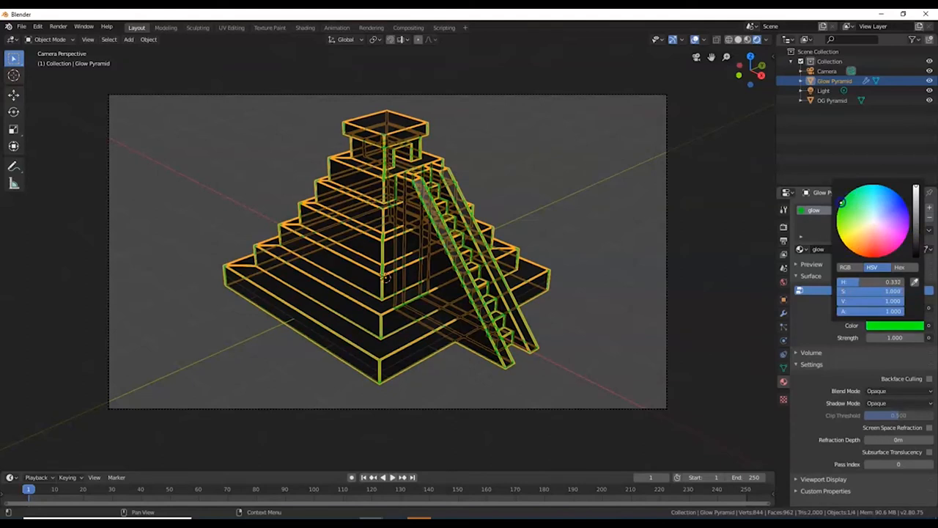
pyautogui.click(814, 363)
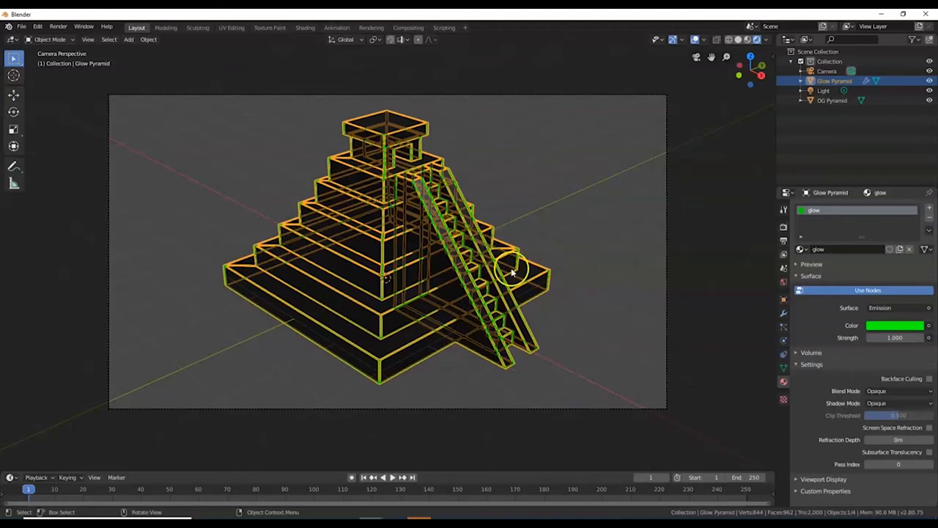
pyautogui.moveTo(544, 257); pyautogui.dragTo(491, 278)
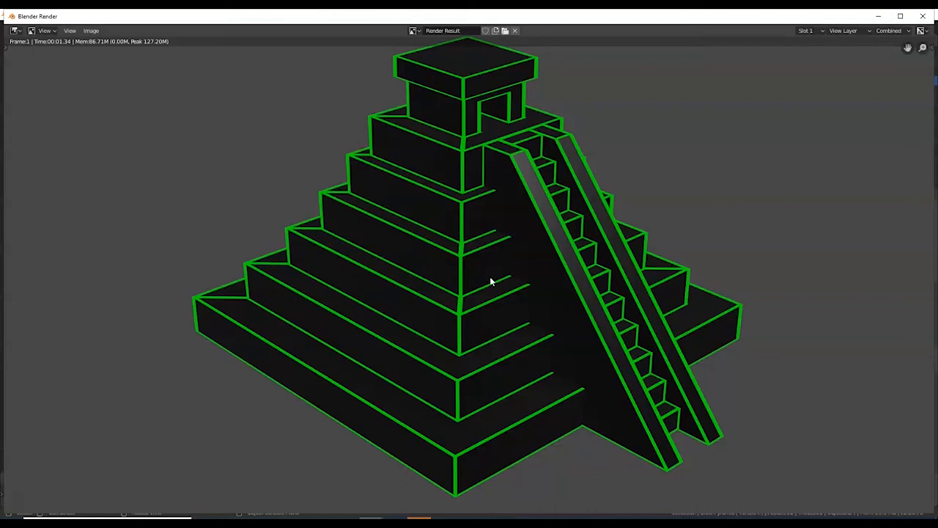
pyautogui.press('Escape')
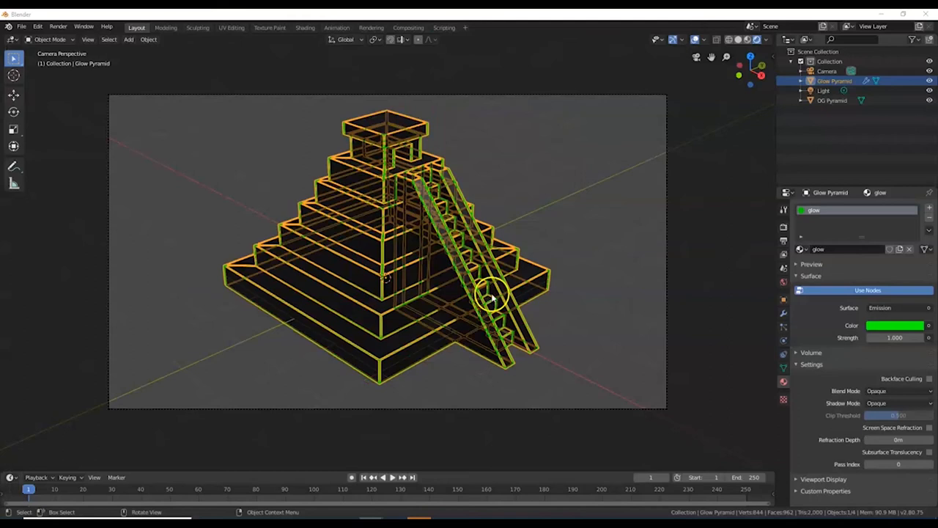
# Enable Bloom in the render settings and check the glowing edges in a test render
pyautogui.click(785, 228)
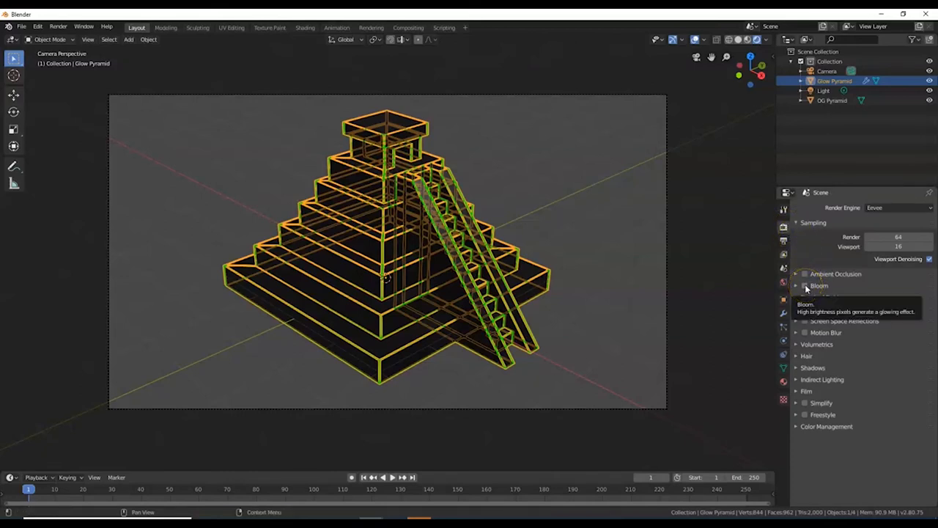
pyautogui.click(805, 286)
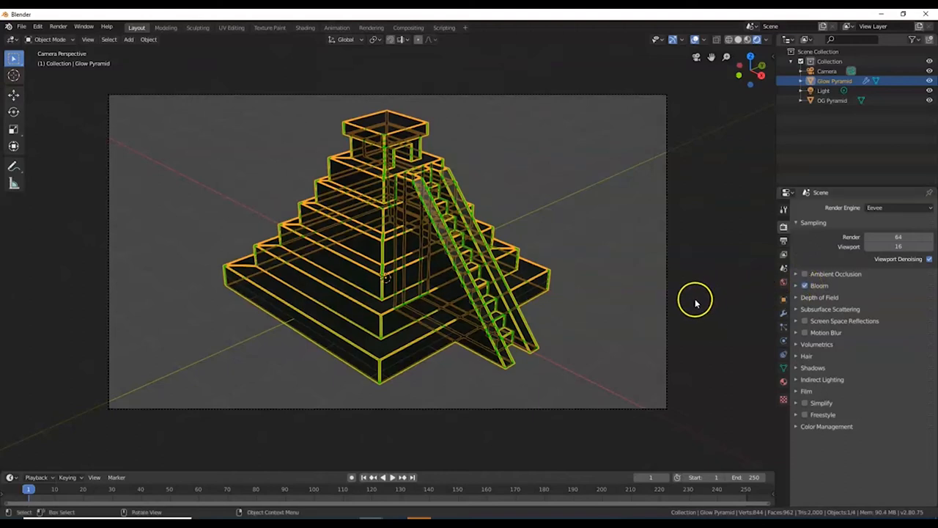
pyautogui.press('F12')
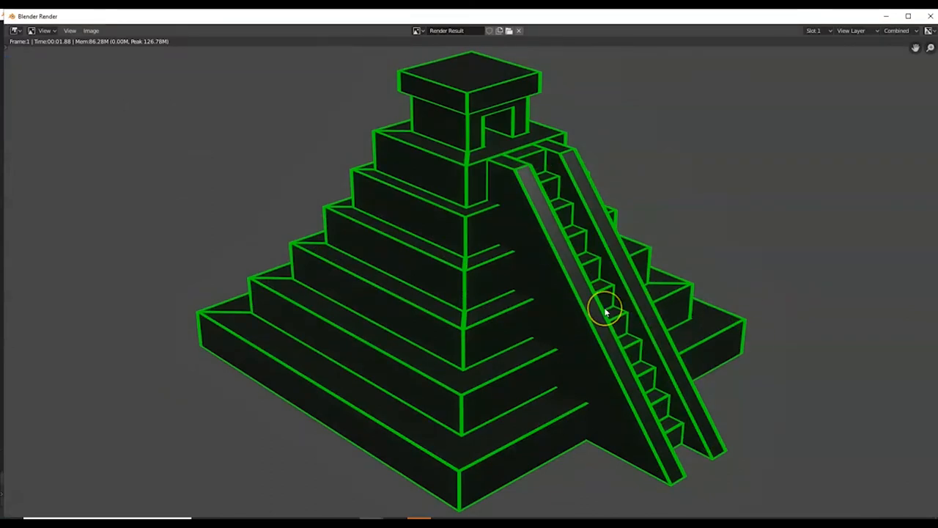
pyautogui.press('Escape')
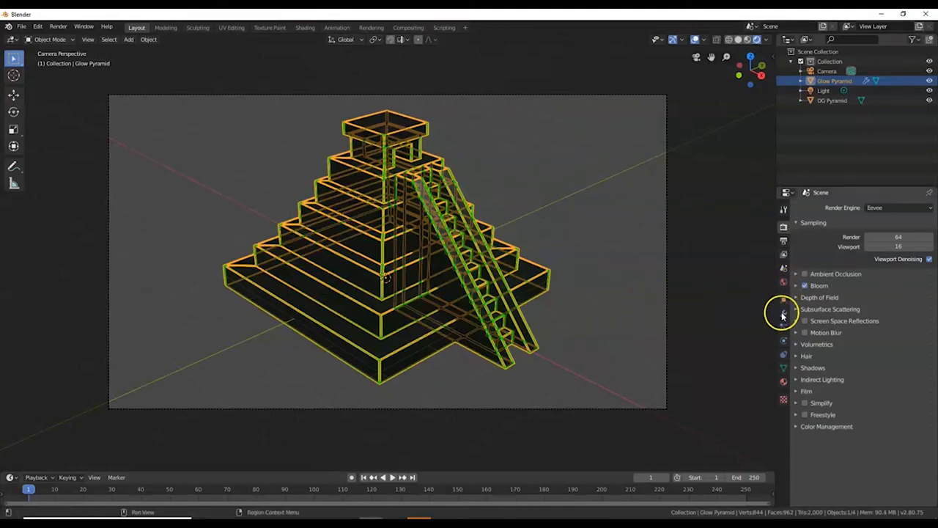
# Raise the glow material's Emission Strength to 2 and render to preview it
pyautogui.click(783, 381)
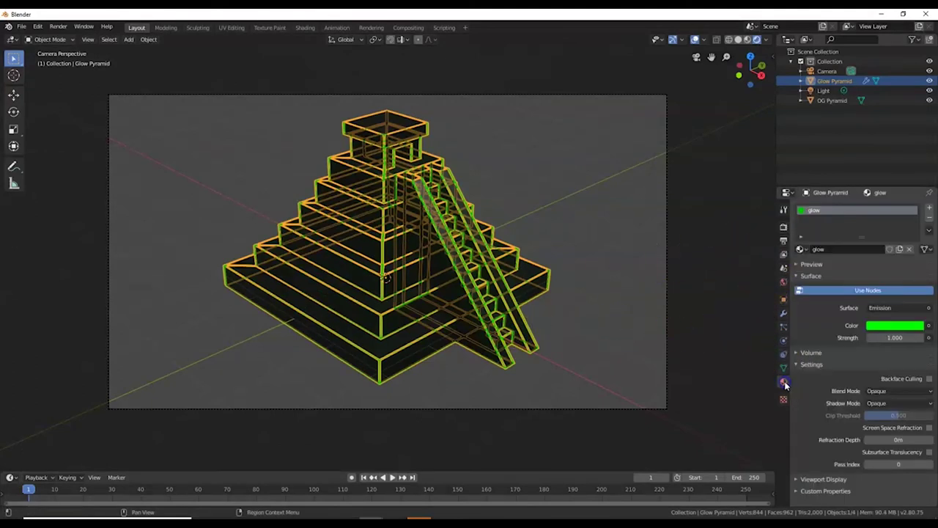
pyautogui.click(879, 338)
pyautogui.write('2')
pyautogui.press('Return')
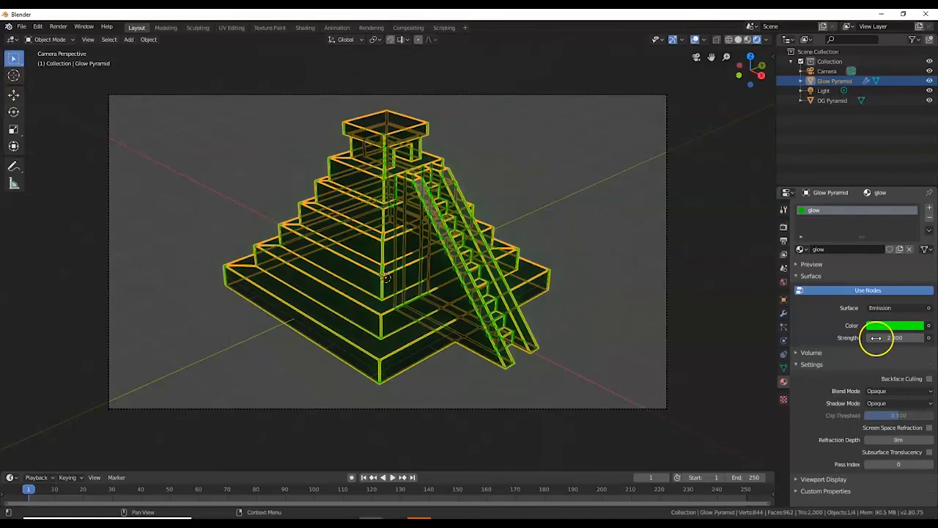
pyautogui.press('F12')
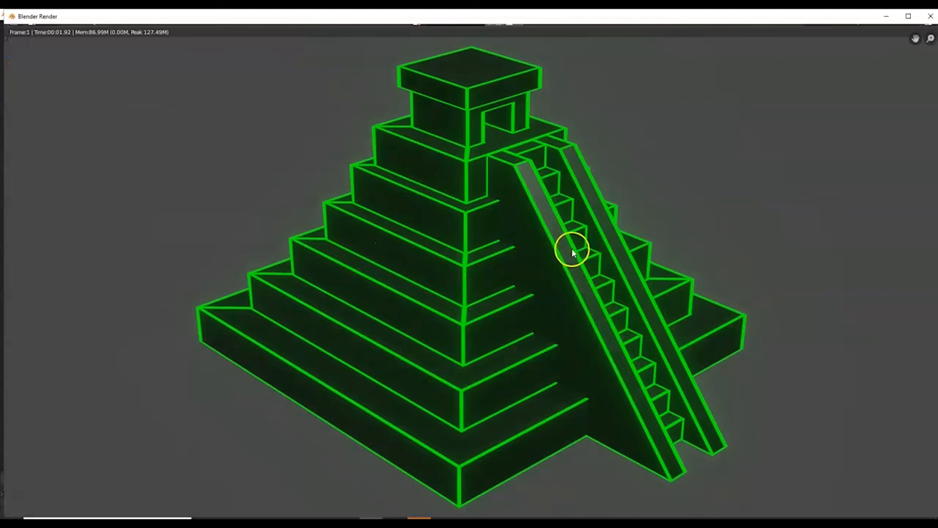
# Set the Wireframe modifier thickness to 0.01 m and test-render it
pyautogui.click(929, 16)
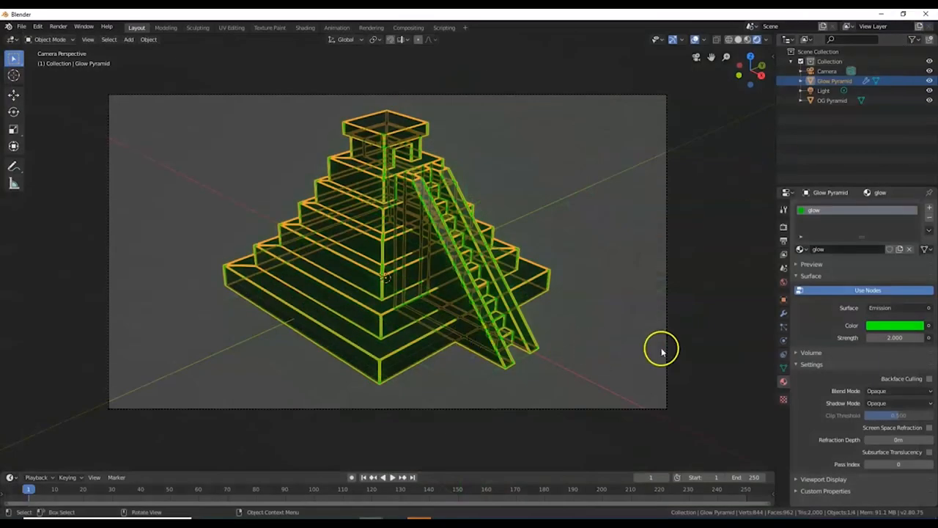
pyautogui.click(784, 313)
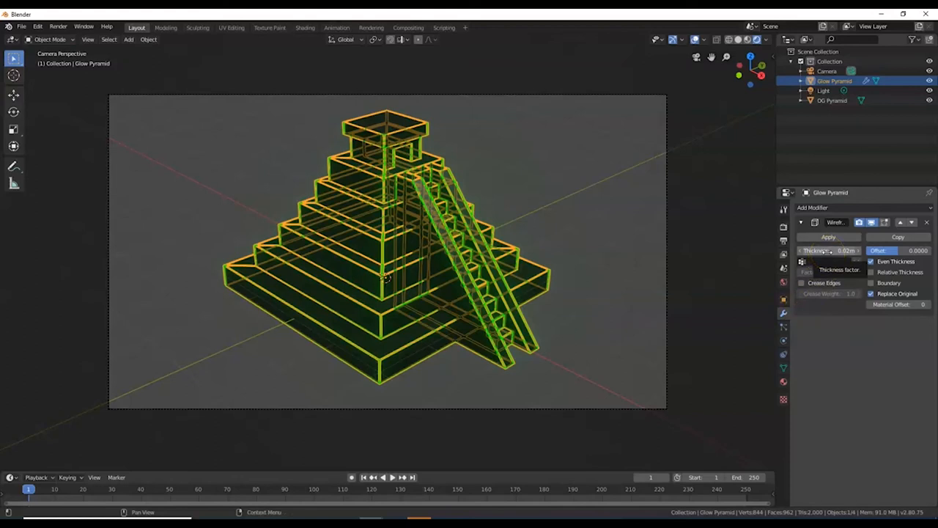
pyautogui.click(828, 250)
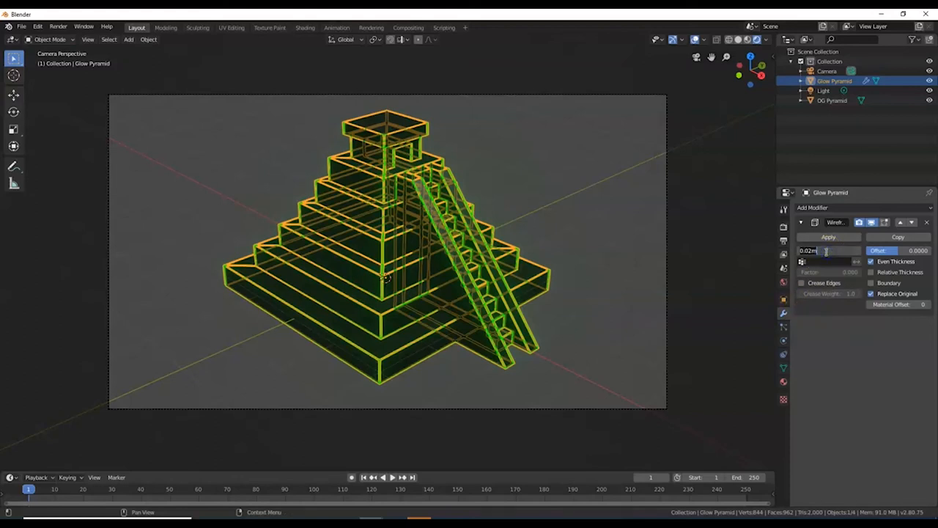
pyautogui.press('BackSpace')
pyautogui.write('0')
pyautogui.press('Return')
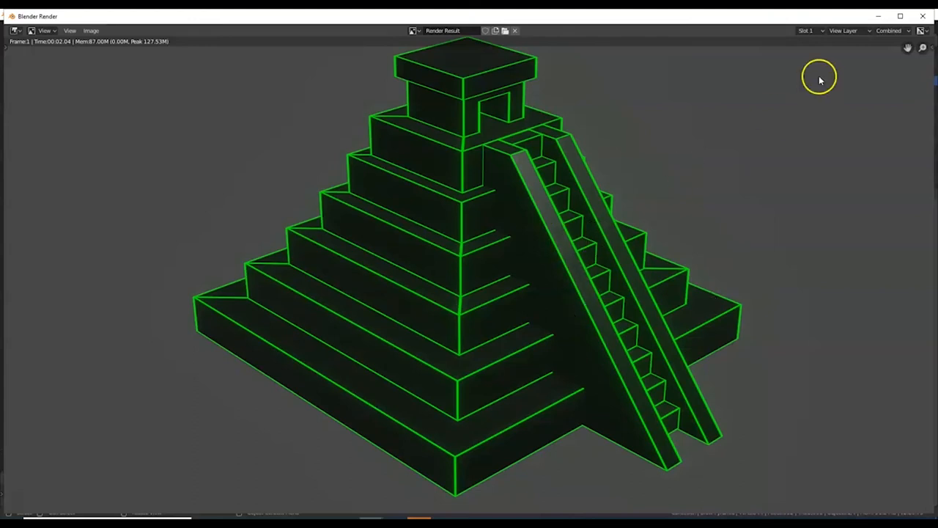
# Change the wireframe thickness to 0.015 m and check it in another render
pyautogui.click(922, 17)
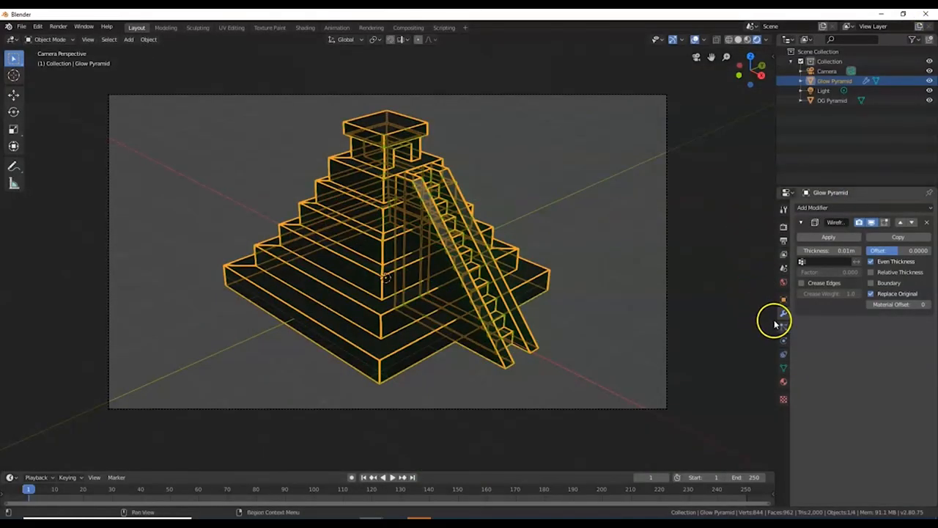
pyautogui.click(828, 249)
pyautogui.write('0.015')
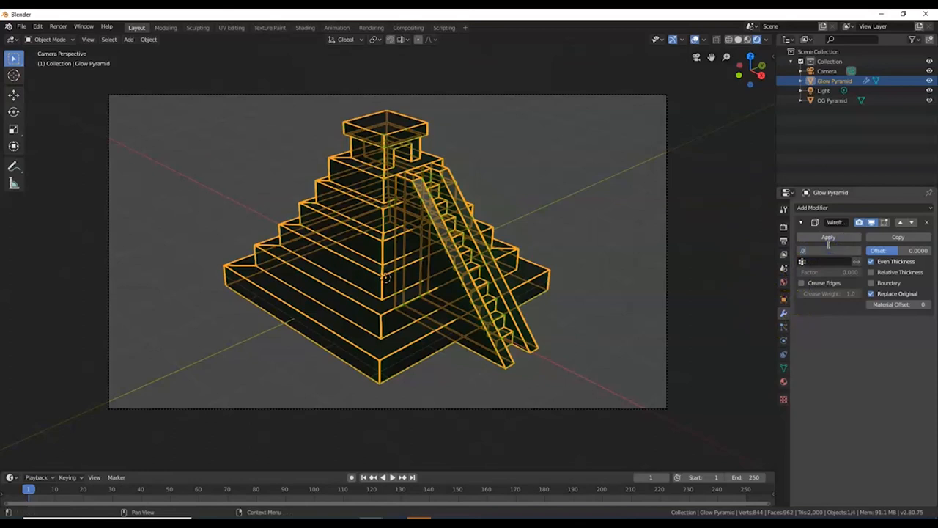
pyautogui.press('Return')
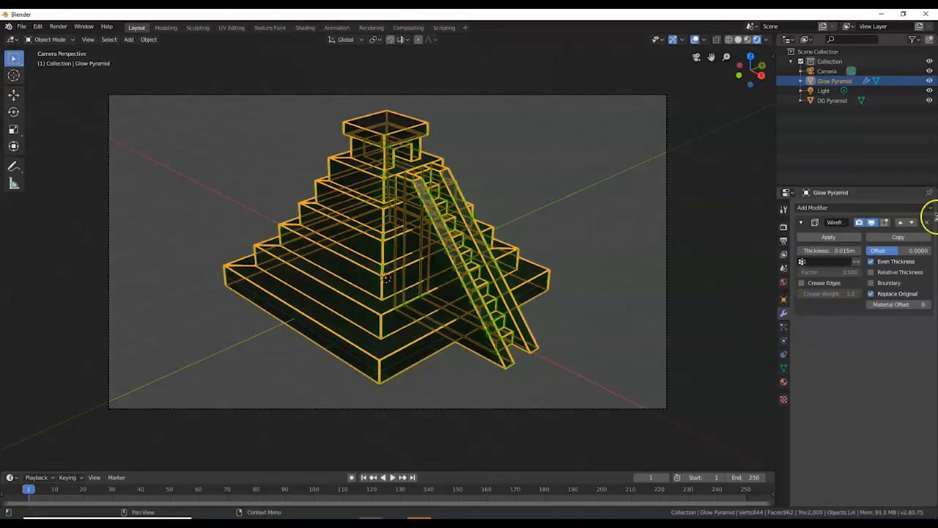
pyautogui.press('F12')
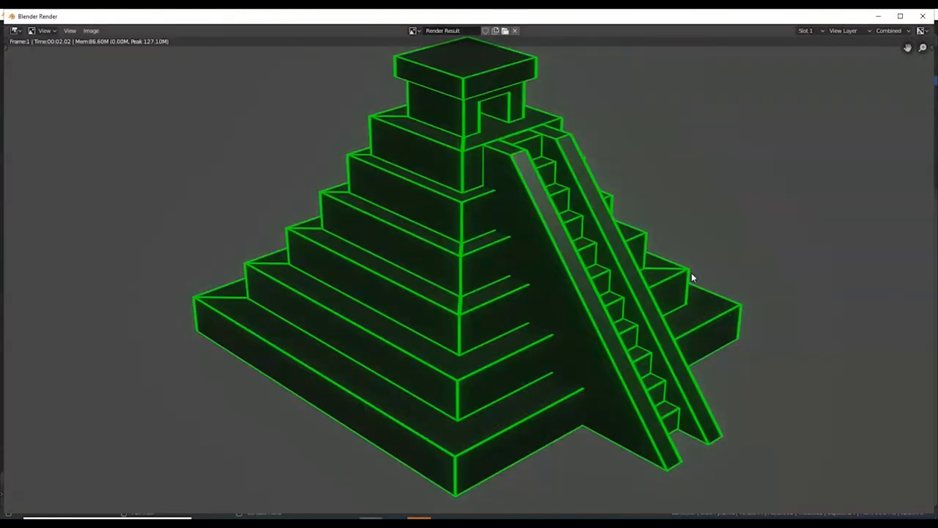
pyautogui.press('Escape')
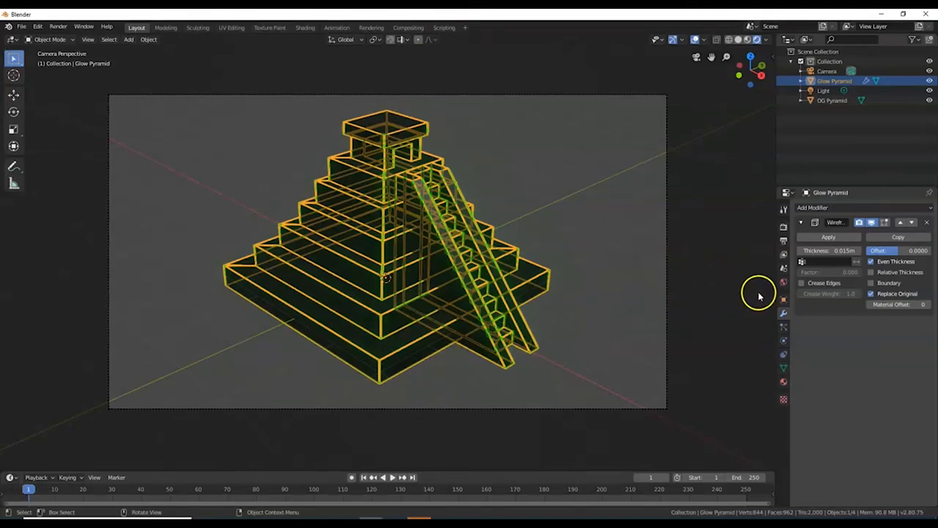
# Lower the world background colour Value to near black and render to verify
pyautogui.click(783, 283)
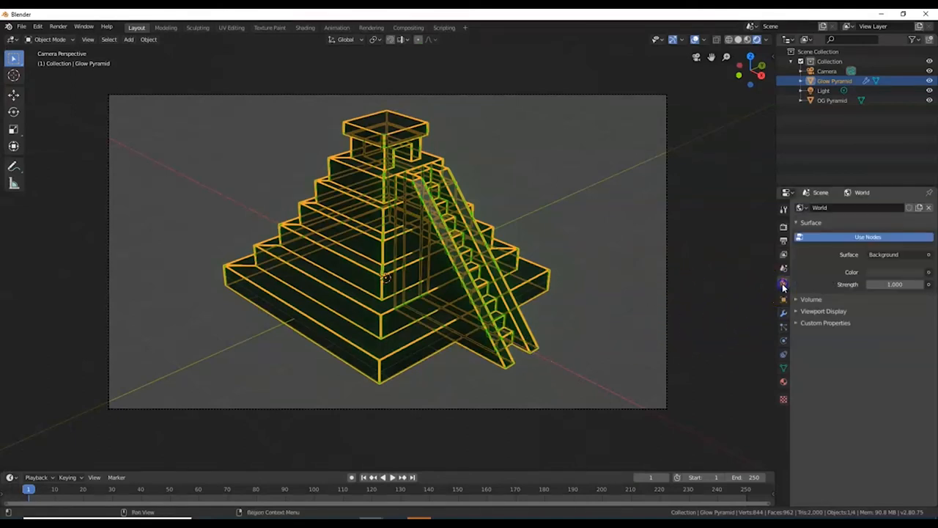
pyautogui.click(876, 271)
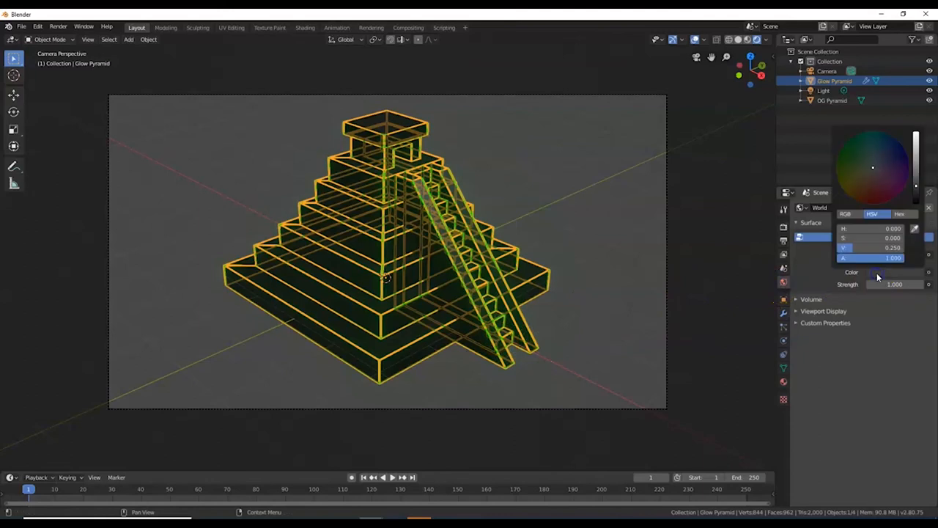
pyautogui.moveTo(915, 187); pyautogui.dragTo(915, 198)
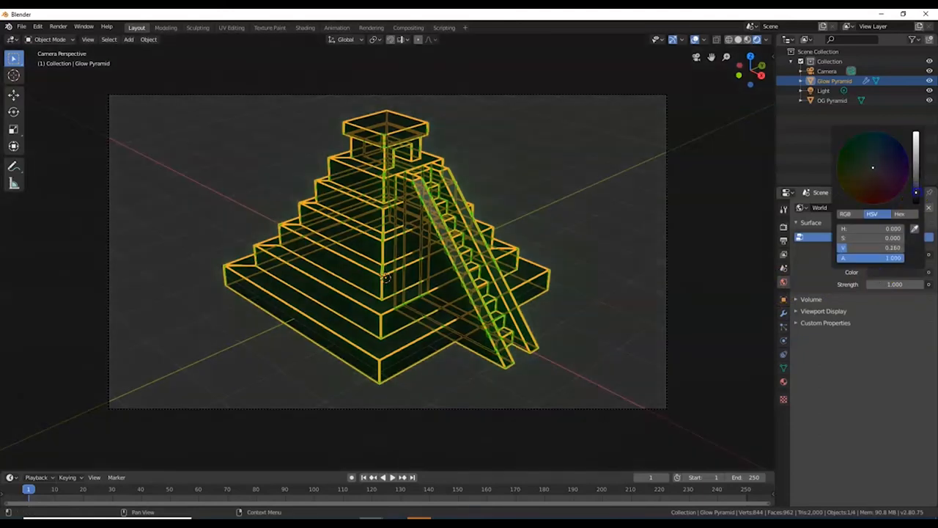
pyautogui.press('F12')
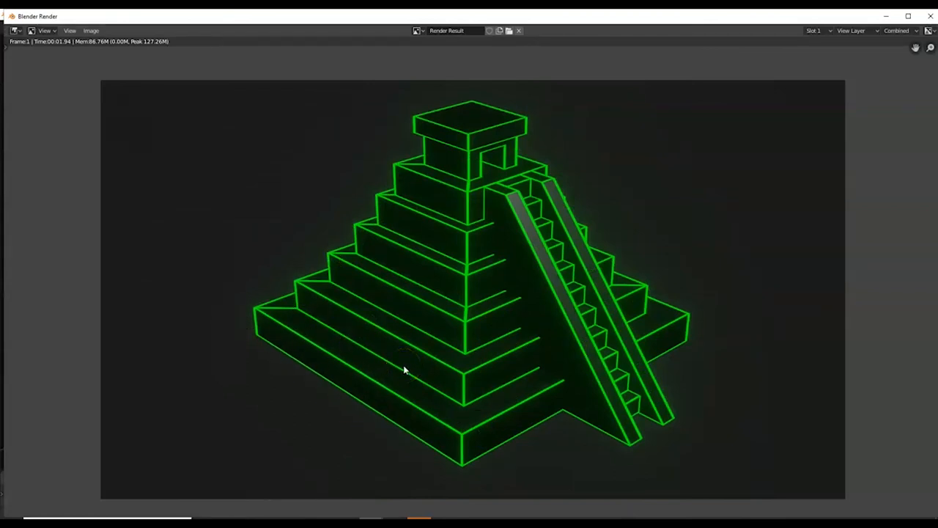
pyautogui.click(931, 16)
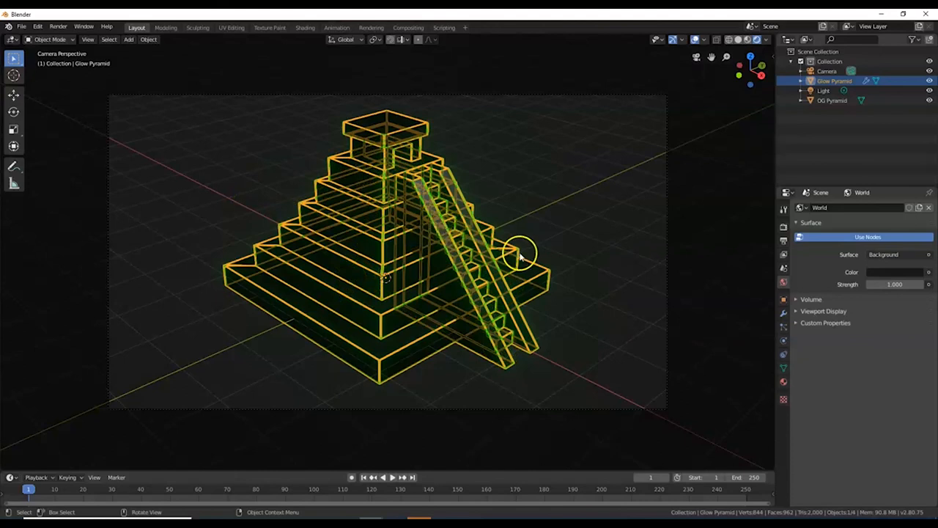
# Confirm PNG output, render the final neon-green pyramid with F12, and check the Image menu
pyautogui.click(784, 241)
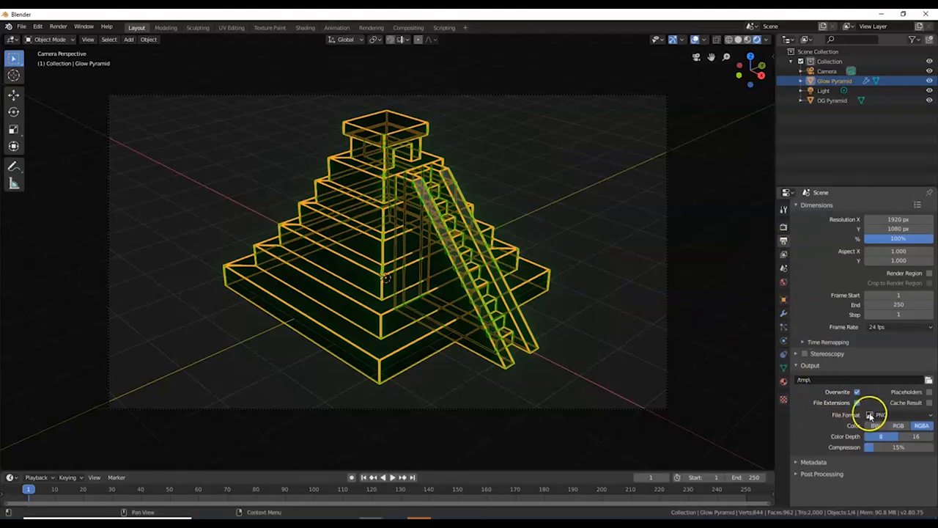
pyautogui.press('F12')
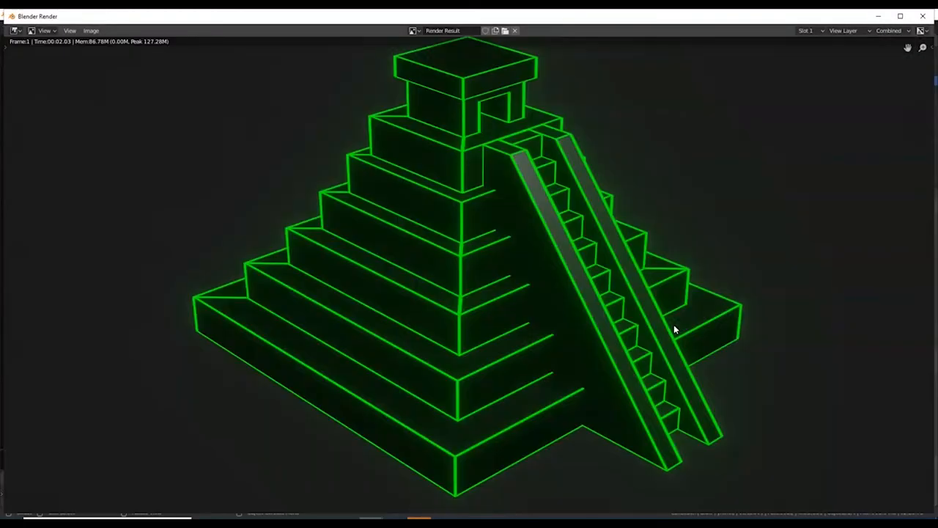
pyautogui.click(90, 31)
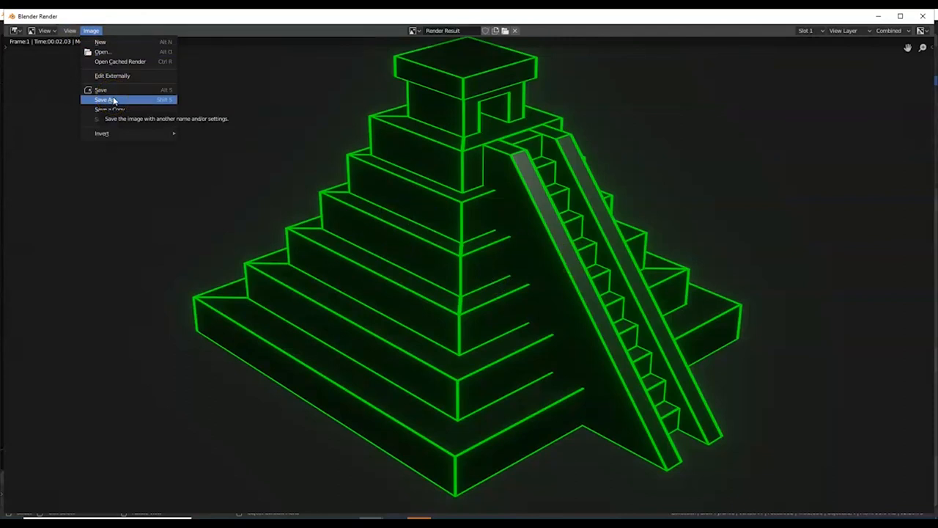
pyautogui.click(419, 228)
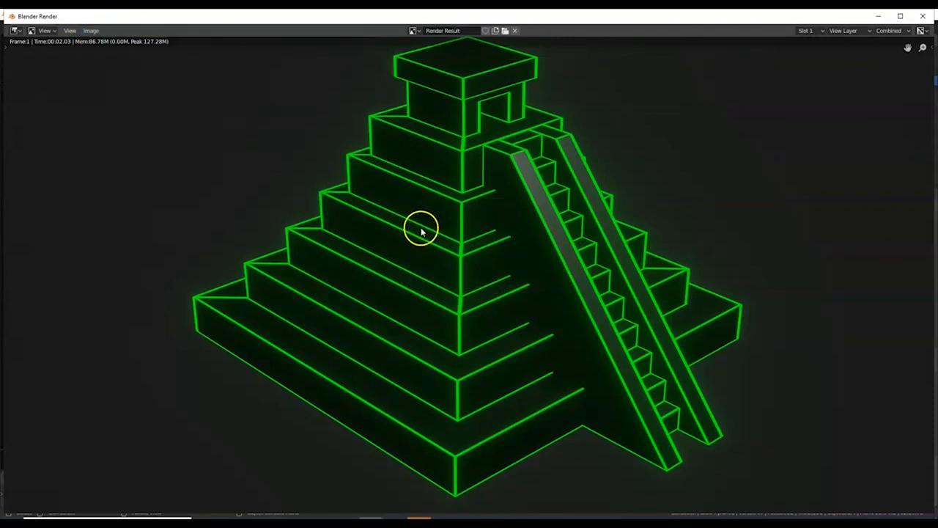